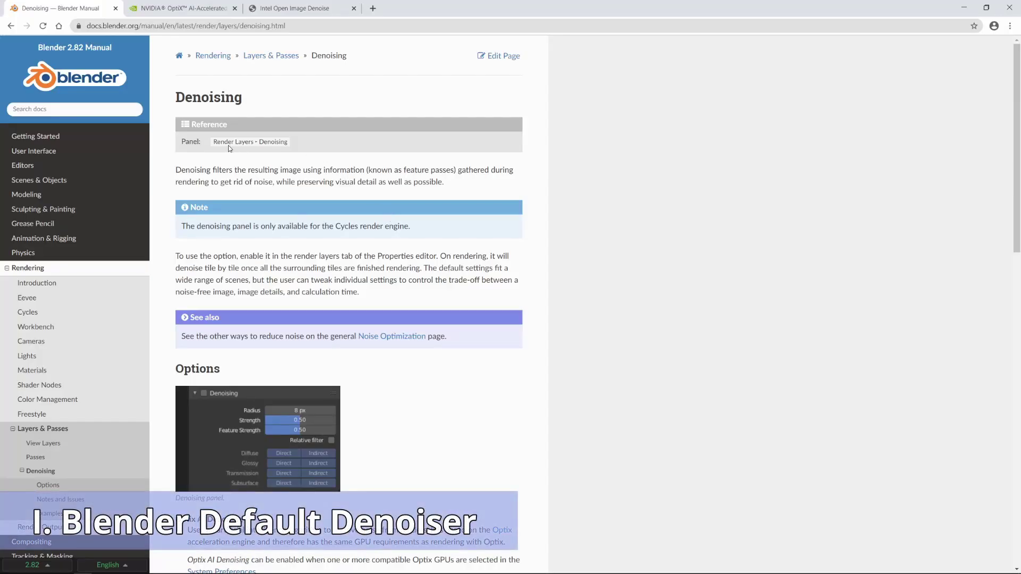
- Highlight the Denoising panel's location and the Cycles-only note, then switch to the NVIDIA OptiX denoiser page
left_click_drag(221, 142, 295, 140)
left_click(316, 145)
left_click_drag(181, 227, 427, 227)
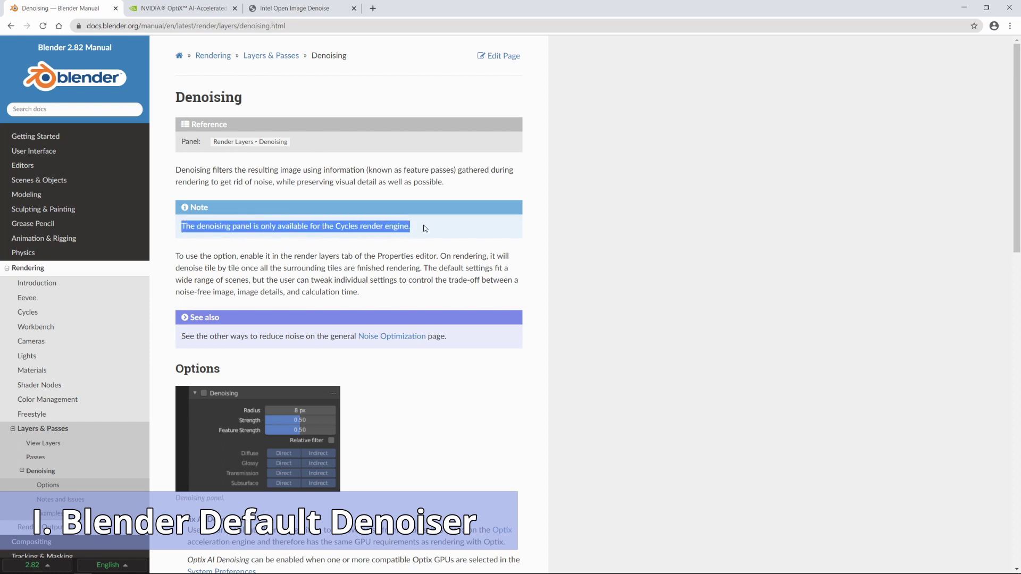
left_click(425, 228)
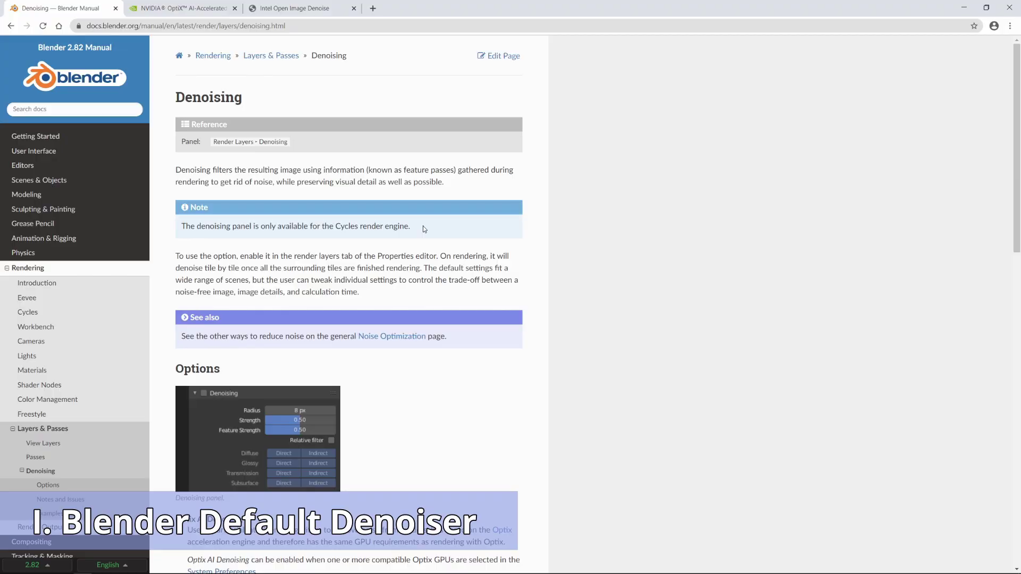
left_click(198, 13)
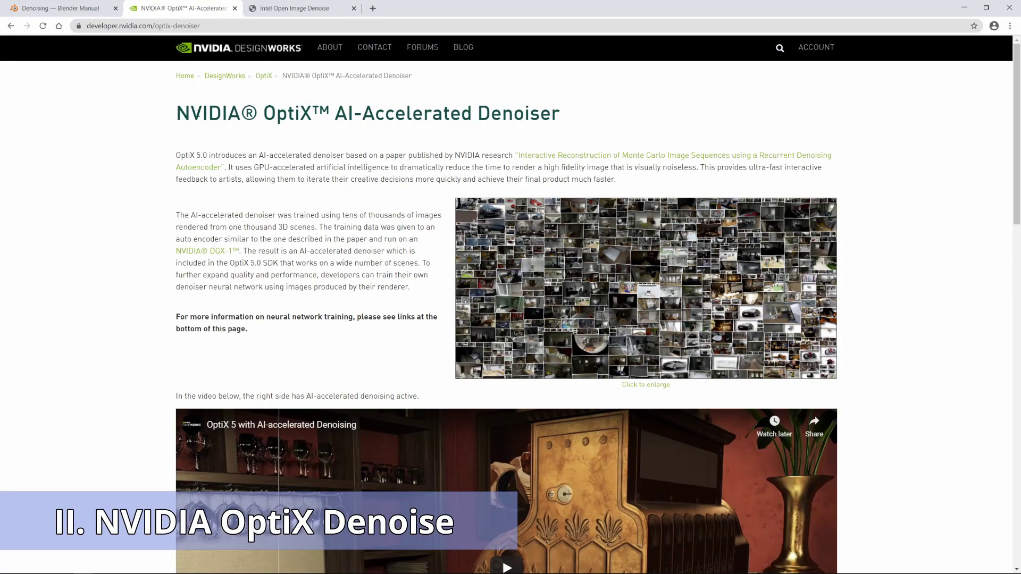
- Play the OptiX 5 noisy-versus-denoised comparison video and scroll the page while it runs
scroll(505, 373, "down", 4)
left_click(512, 345)
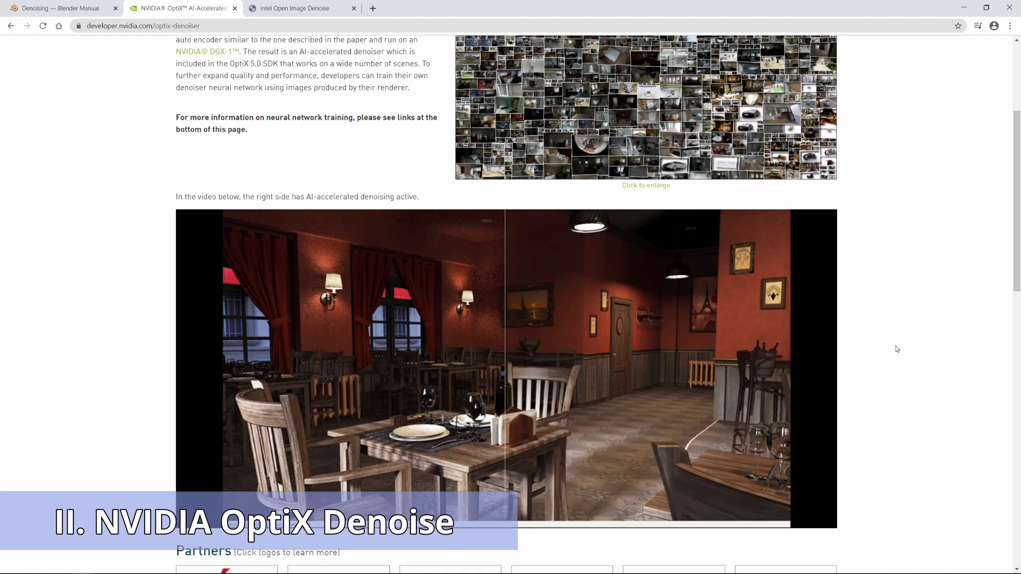
scroll(897, 349, "down", 5)
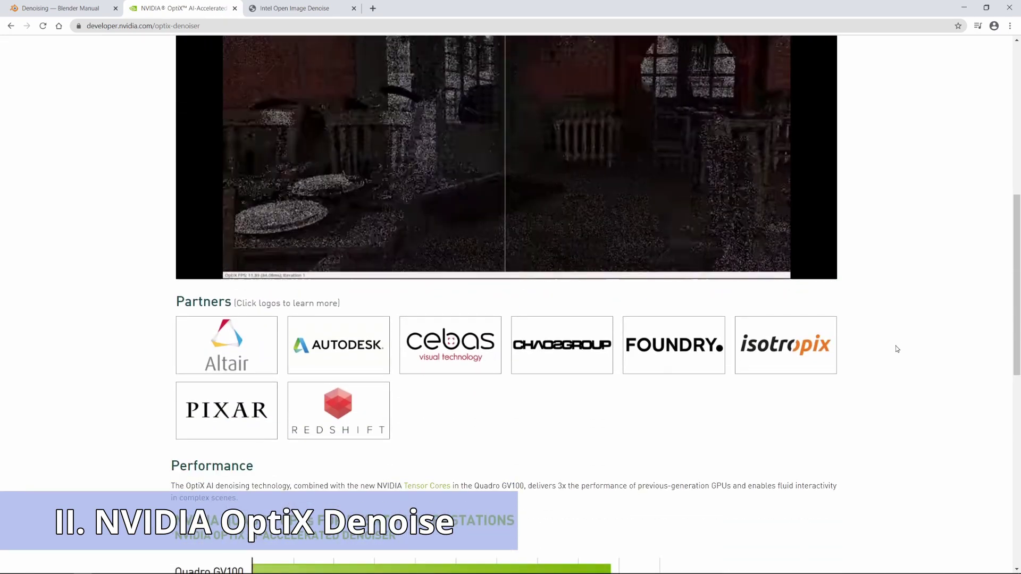
scroll(897, 349, "up", 4)
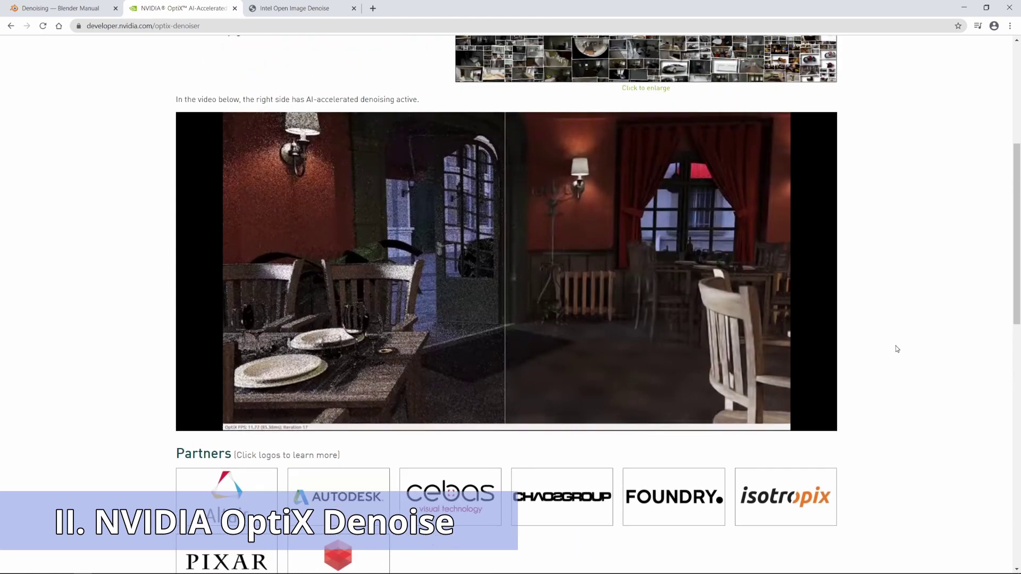
scroll(897, 348, "up", 5)
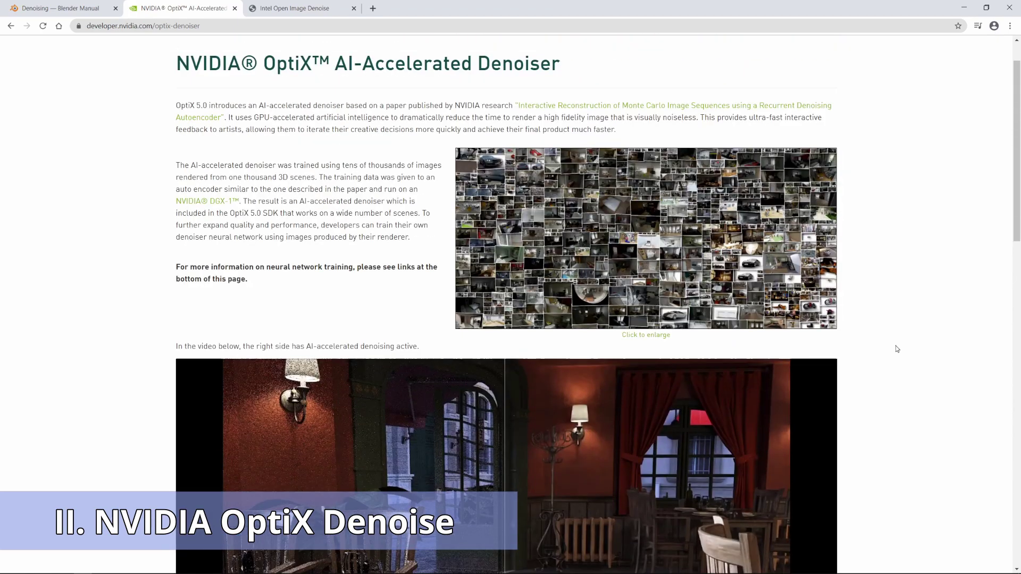
scroll(896, 349, "up", 1)
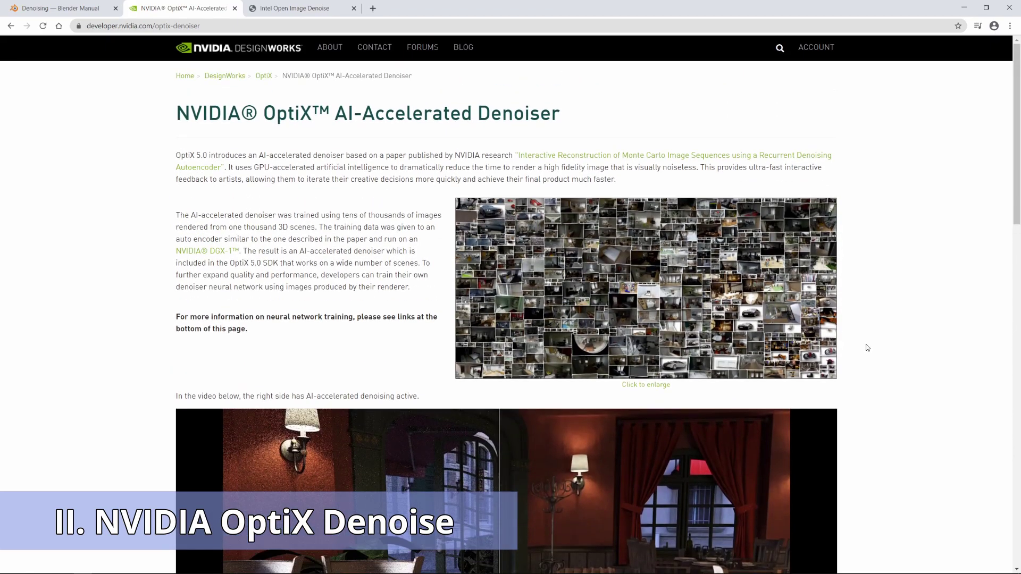
scroll(867, 347, "down", 4)
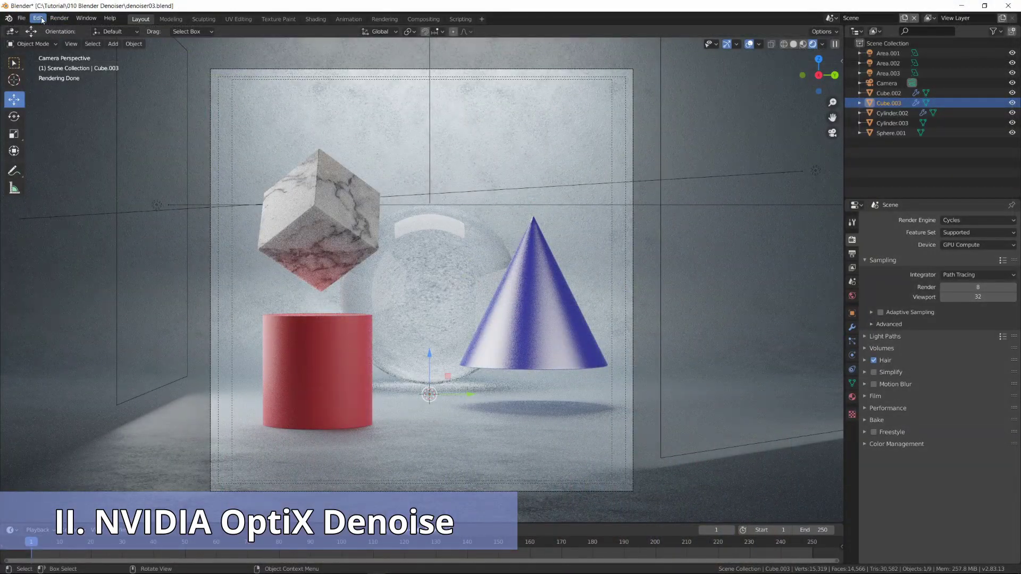
- Open Blender's Preferences from the Edit menu, landing on the System settings
left_click(43, 19)
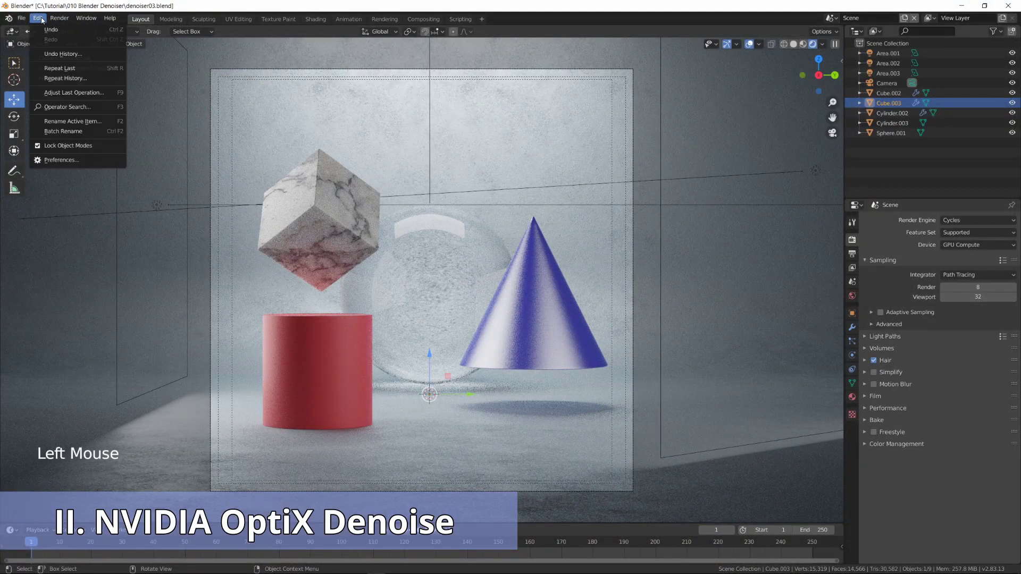
left_click(59, 159)
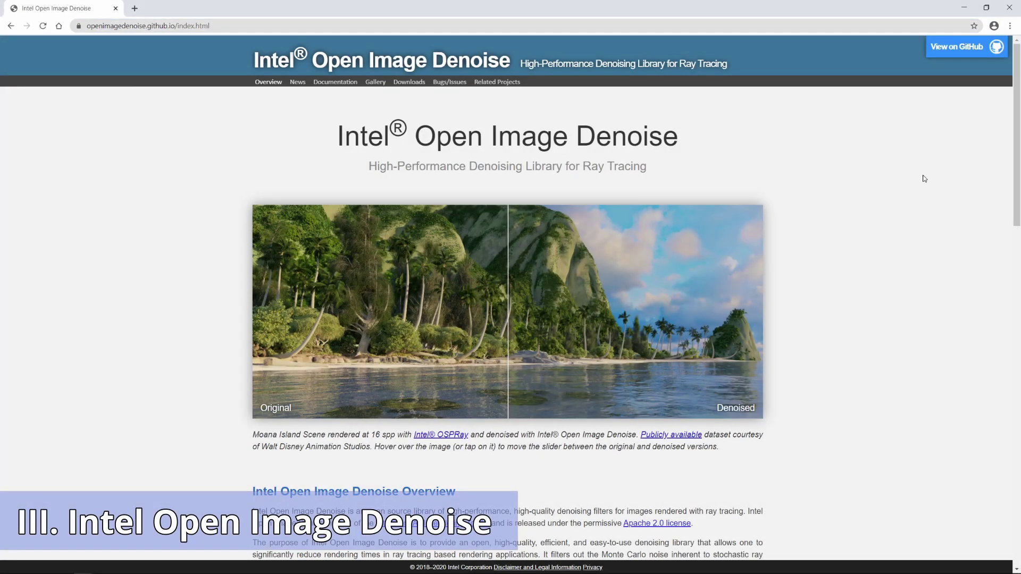
- Go to the Open Image Denoise Gallery with the Crytek Sponza 16 spp comparison
left_click(374, 83)
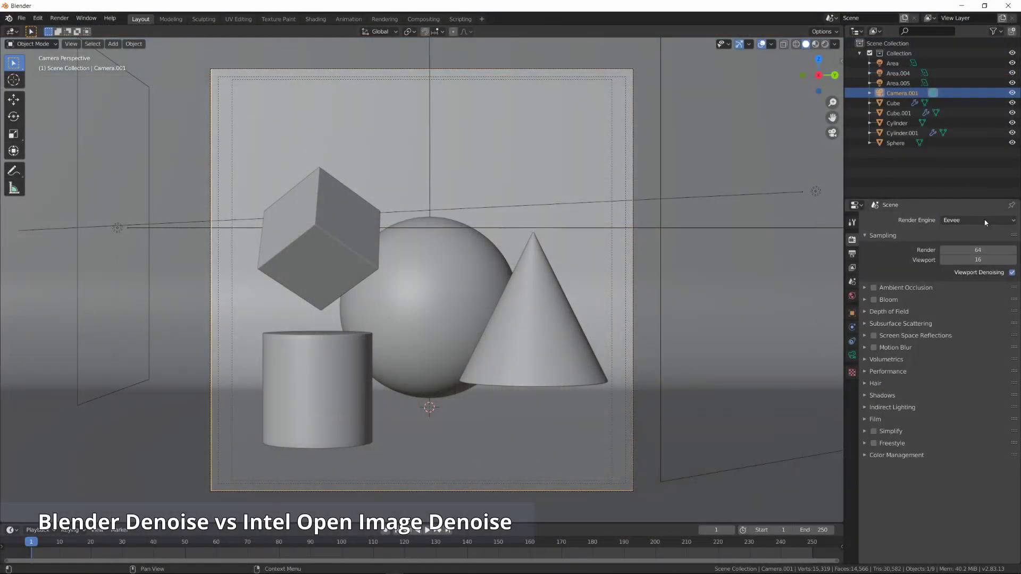
- Set the render engine to Cycles on GPU with 8 render samples
left_click(977, 220)
left_click(968, 256)
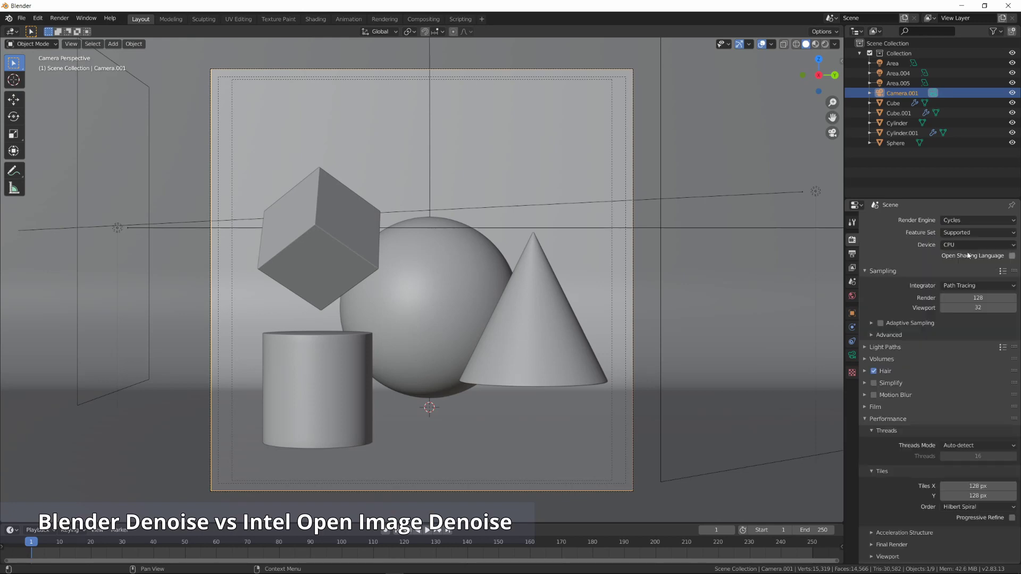
left_click(964, 245)
left_click(964, 269)
scroll(963, 268, "down", 1)
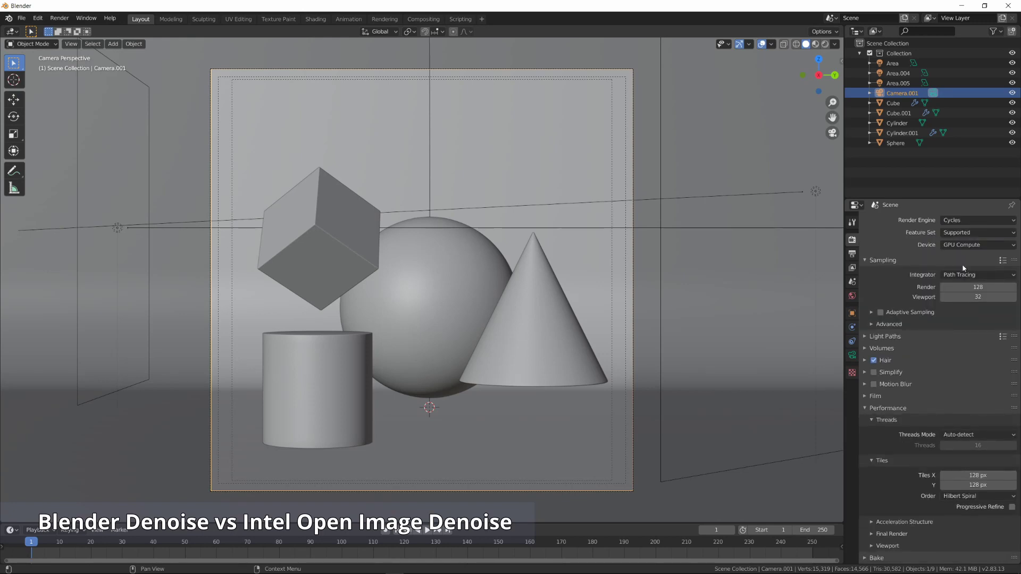
left_click(983, 287)
type("8")
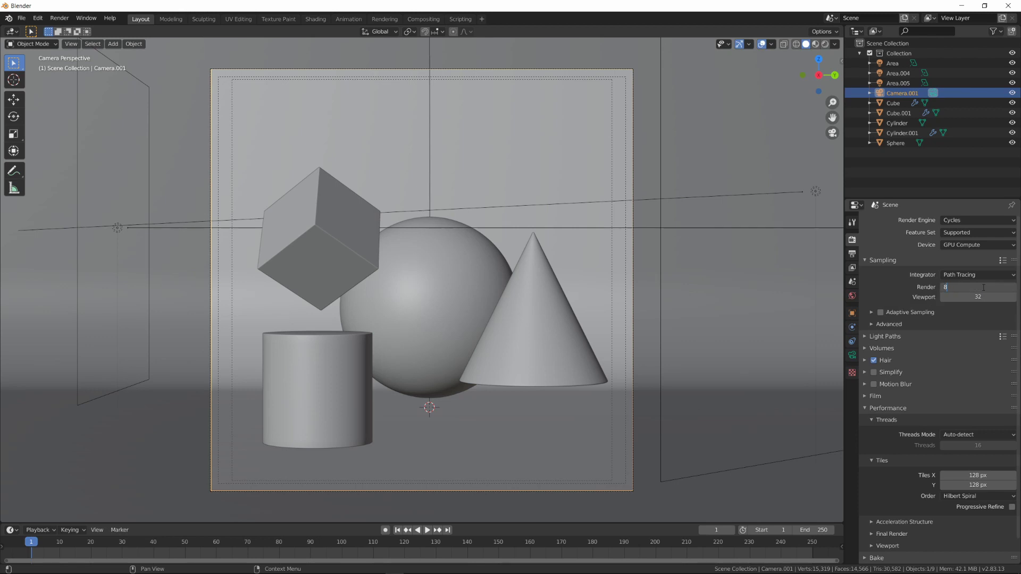
key("Return")
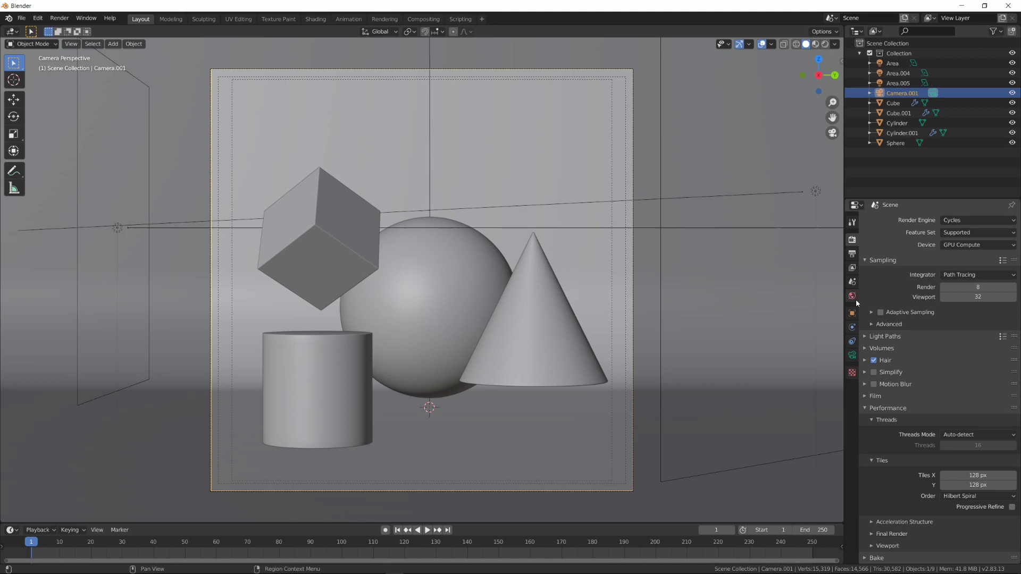
- Enable Denoising in View Layer Properties and render the scene with F12
left_click(852, 268)
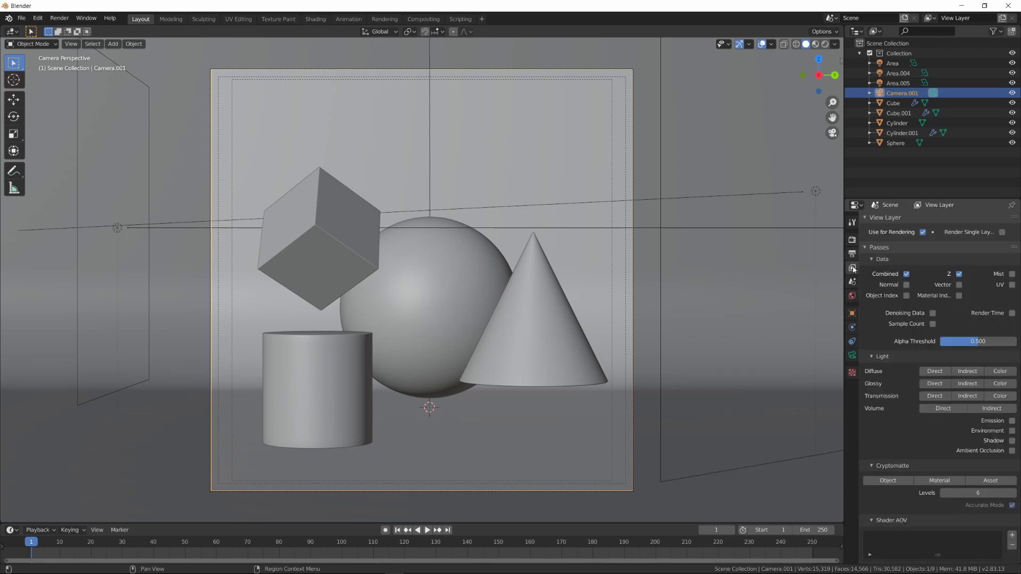
left_click(865, 248)
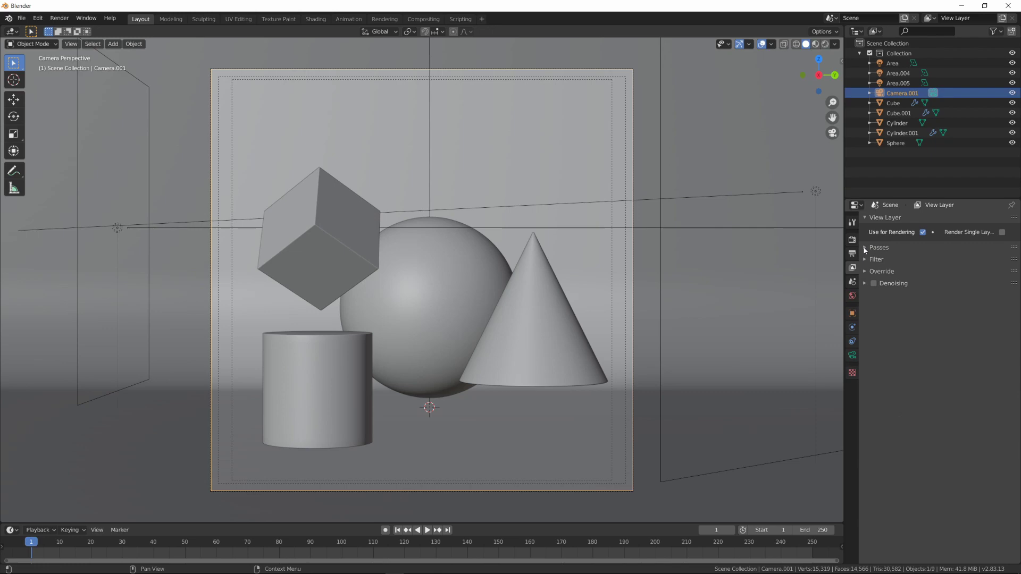
left_click(873, 284)
key("F12")
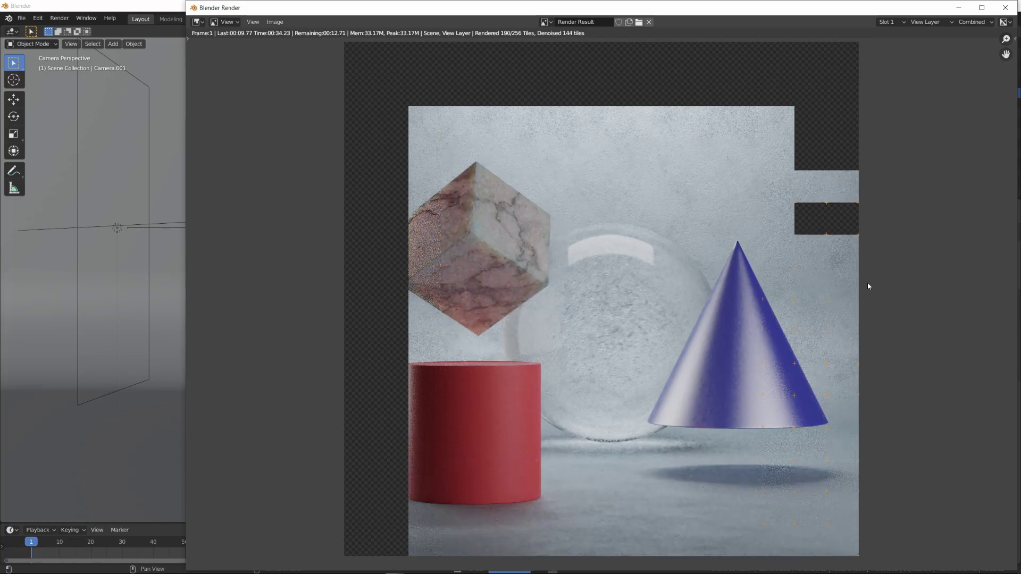
- Store the denoised image as R001.PNG in the Render folder, then close the Blender Render window
left_click(274, 22)
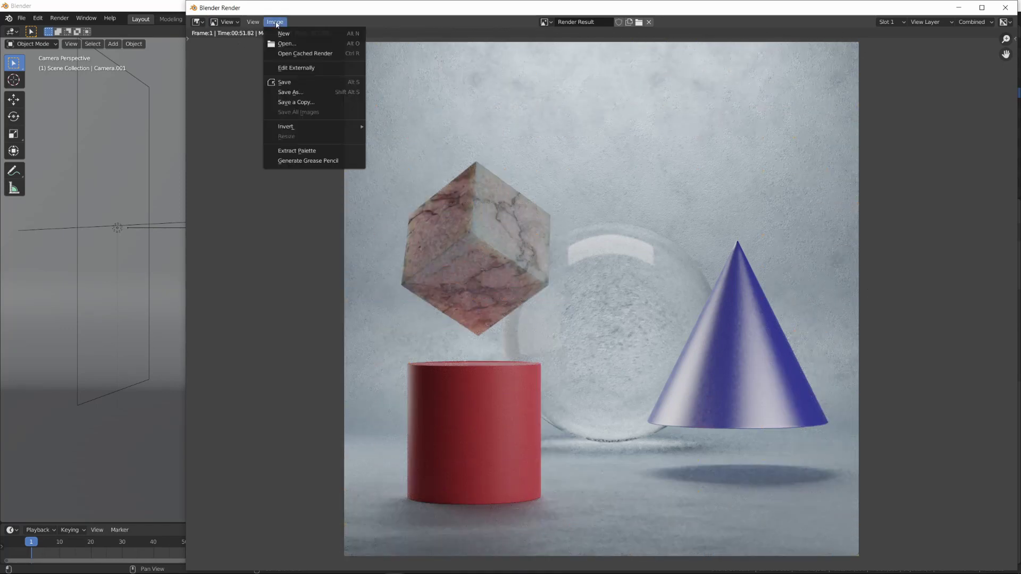
left_click(306, 92)
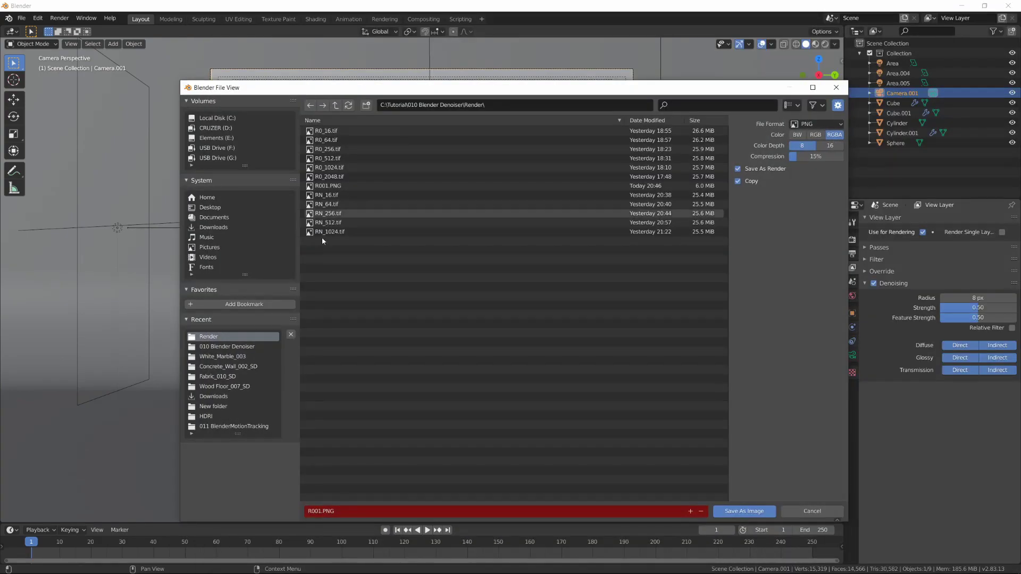
left_click(742, 512)
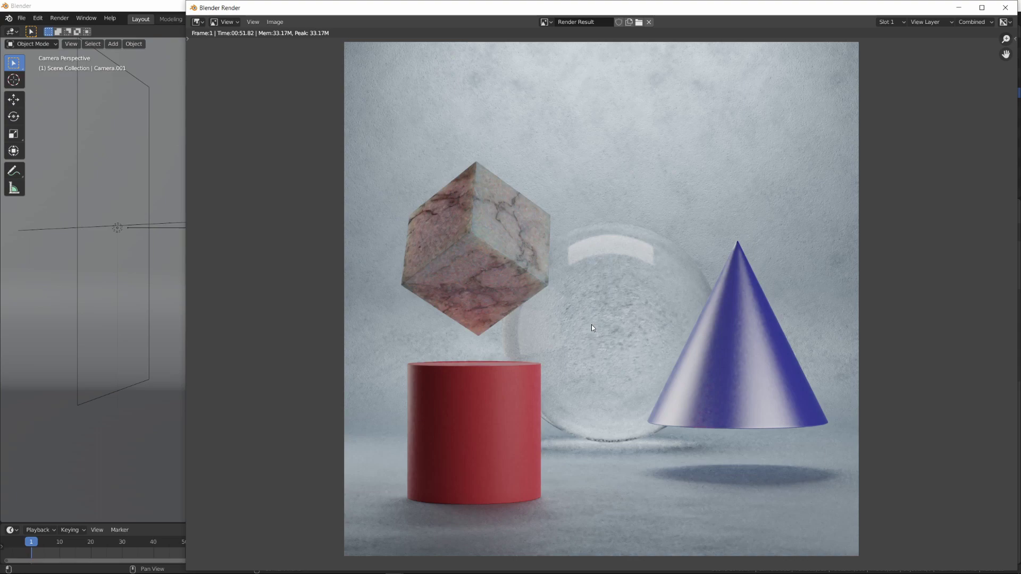
left_click(1004, 8)
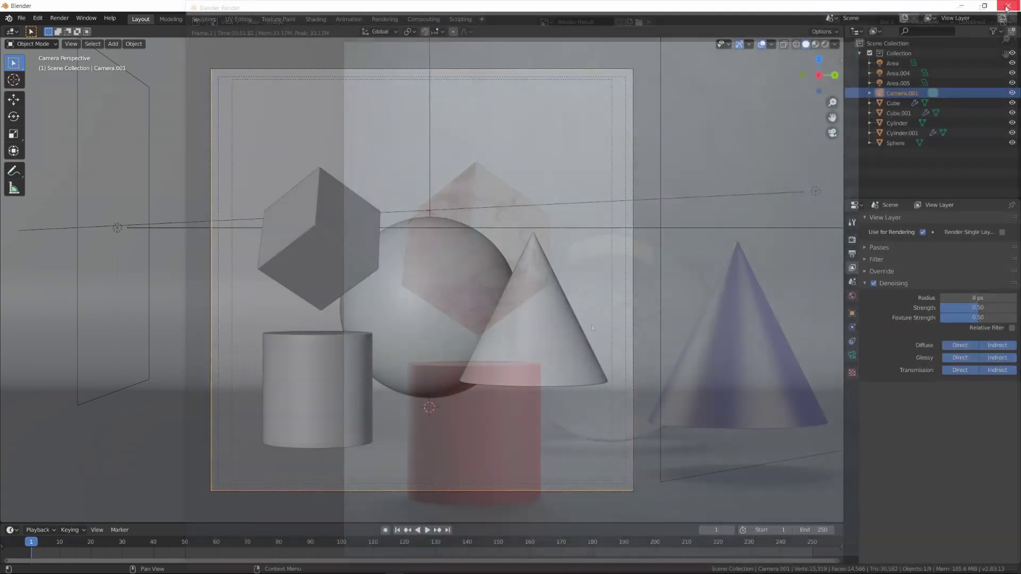
- Disable view-layer denoising, then enable Use Nodes in Compositing and shift Render Layers left
left_click(873, 284)
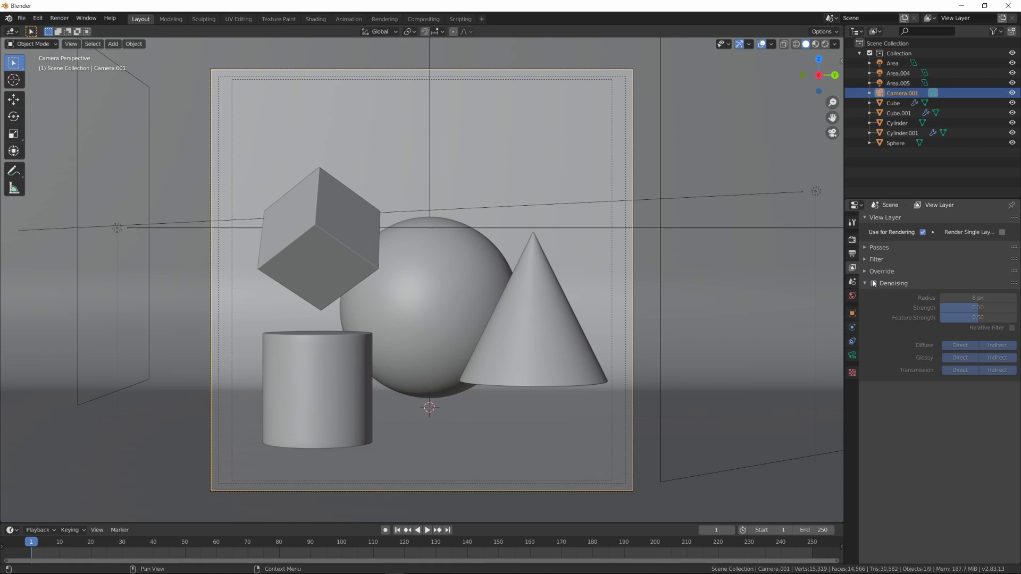
left_click(852, 240)
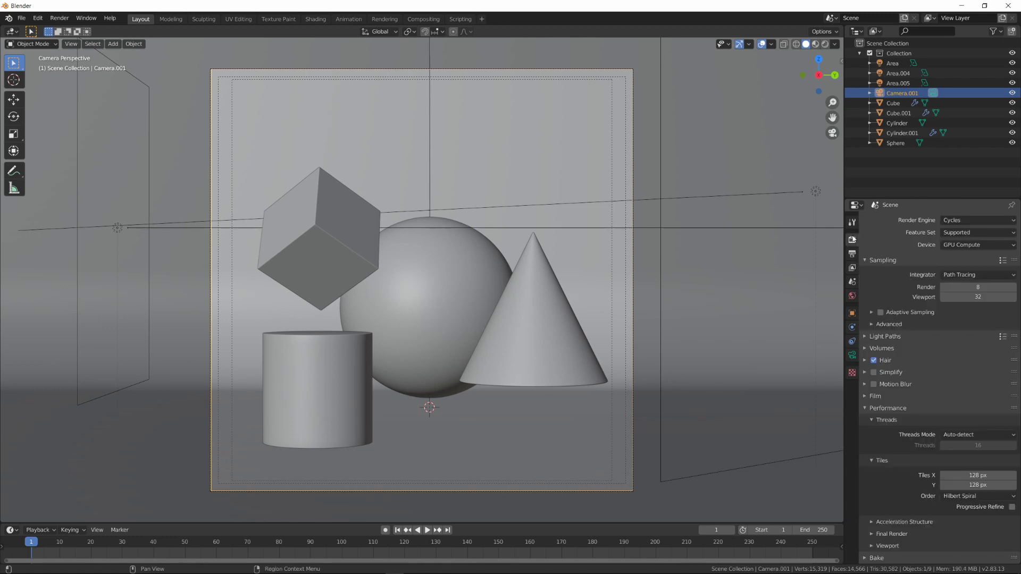
left_click(430, 20)
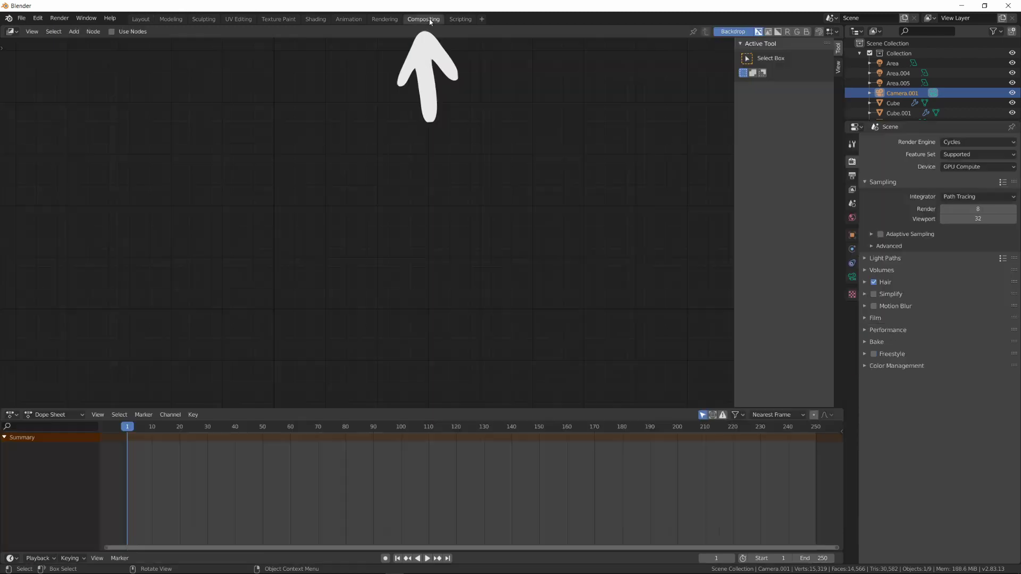
left_click(116, 32)
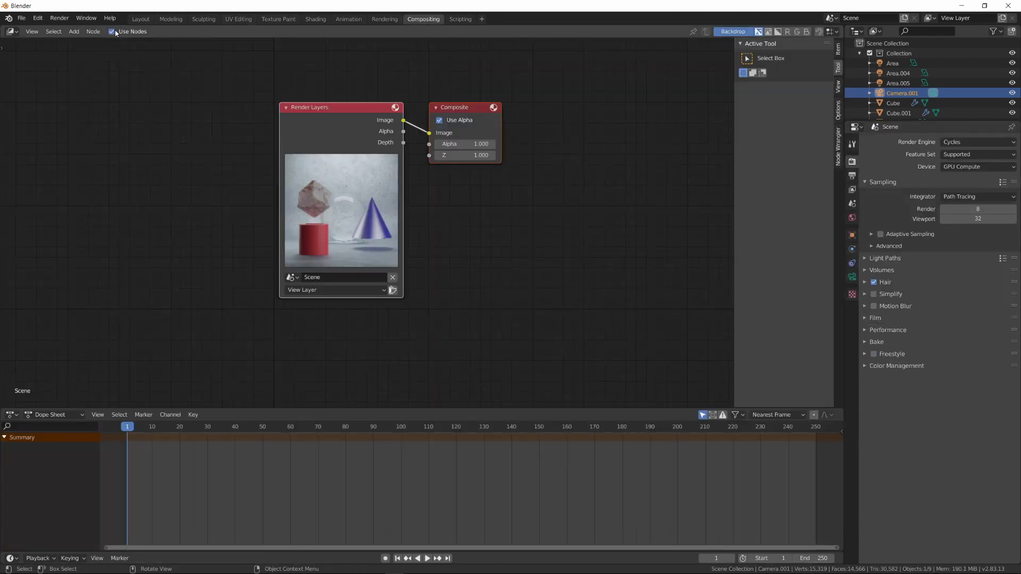
left_click_drag(344, 113, 208, 107)
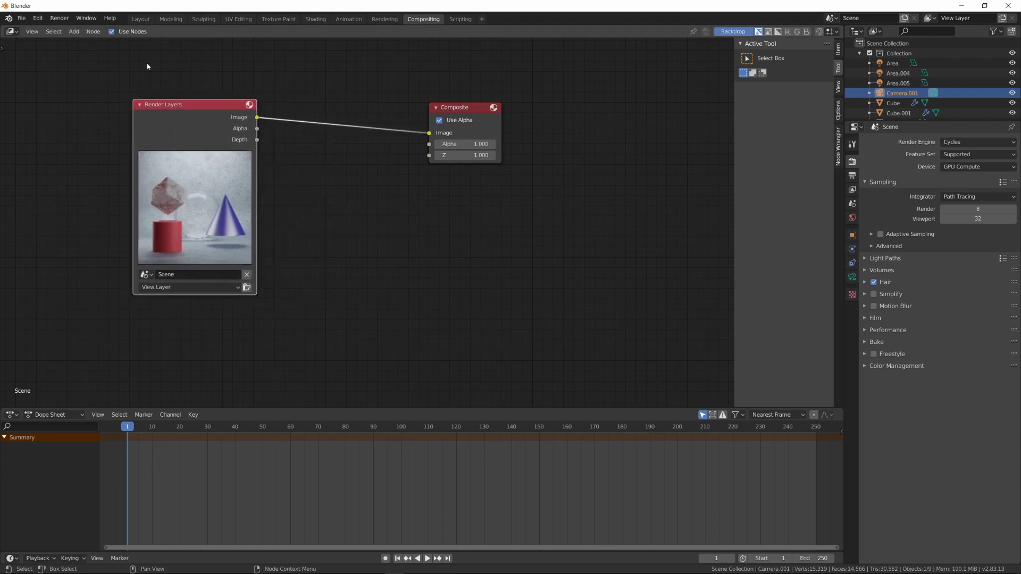
- Add a Filter > Denoise node and drop it onto the Render Layers–Composite Image link
left_click(76, 32)
mouse_move(116, 102)
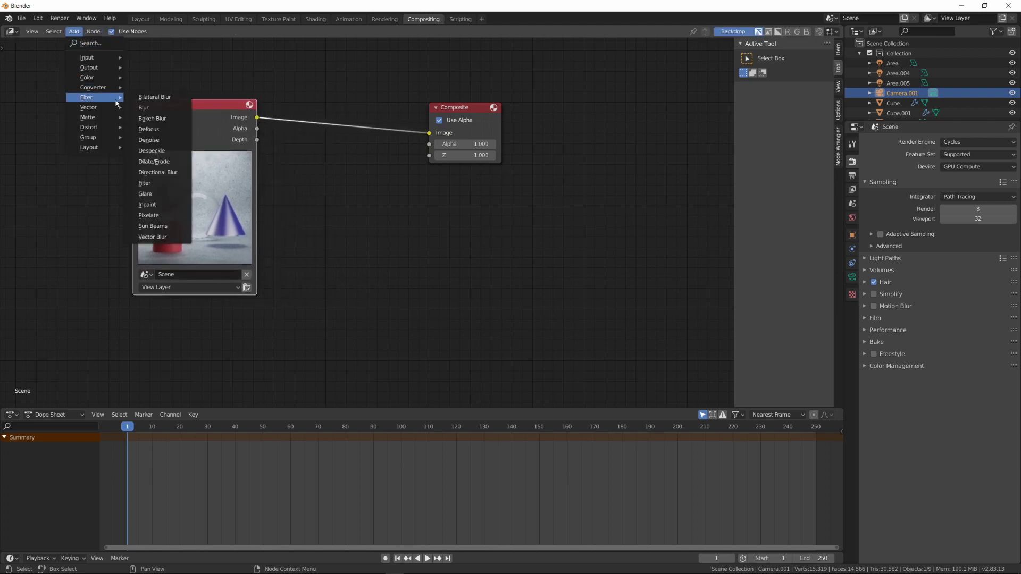
left_click(149, 140)
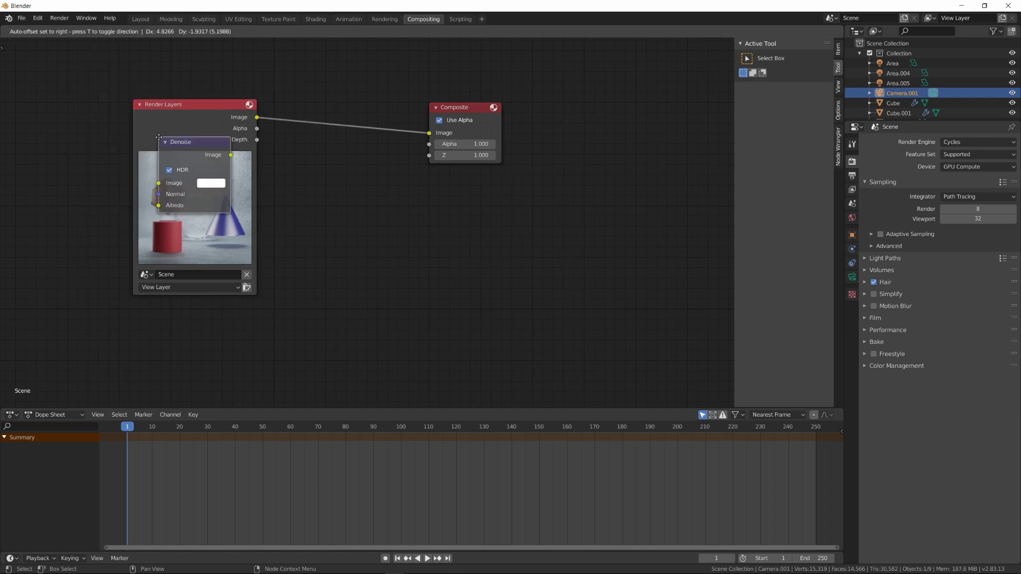
left_click(309, 118)
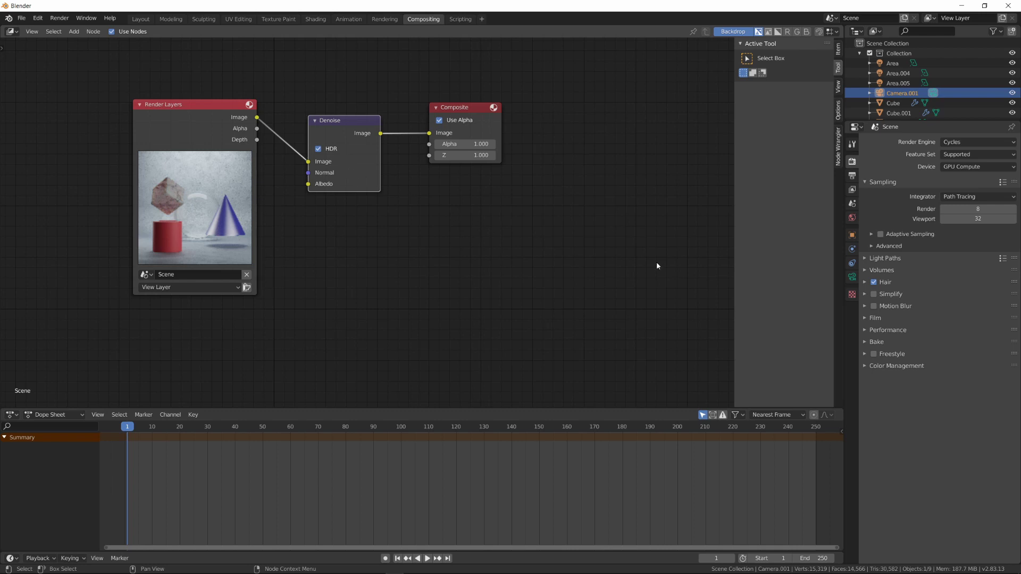
- Enable the Denoising Data passes and link Denoising Normal to the Denoise node's Normal input
left_click(852, 190)
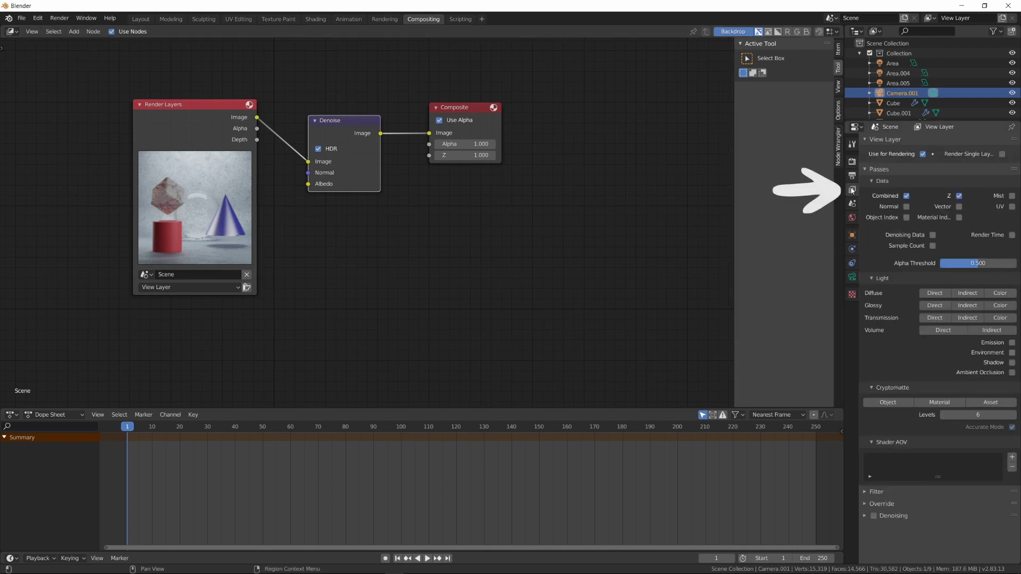
left_click(933, 236)
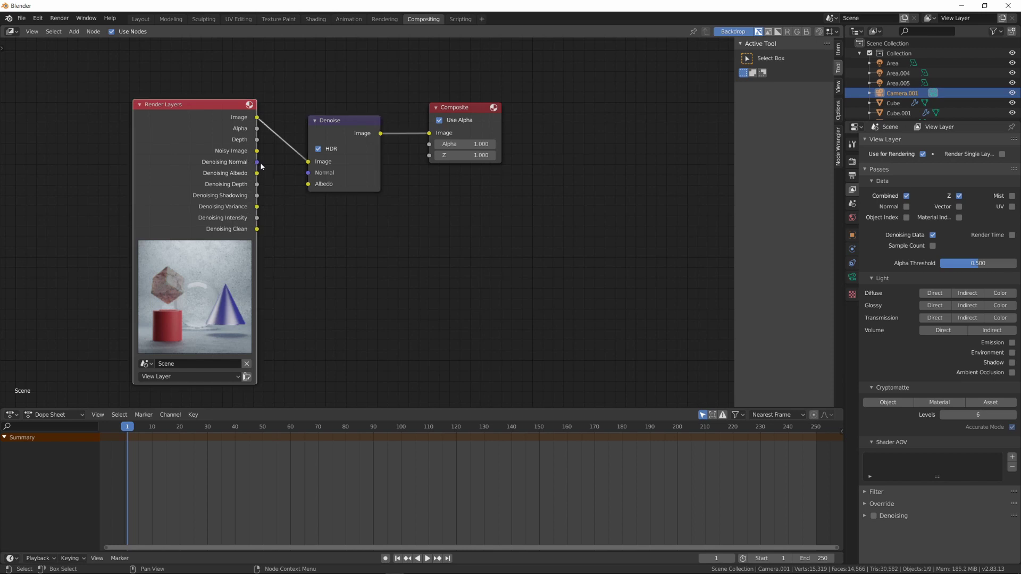
mouse_move(257, 162)
left_mouse_down()
mouse_move(307, 173)
mouse_move(275, 183)
mouse_move(306, 185)
left_mouse_up()
- Re-render the scene through the Denoise node and bring up the Save As image dialog
key("F12")
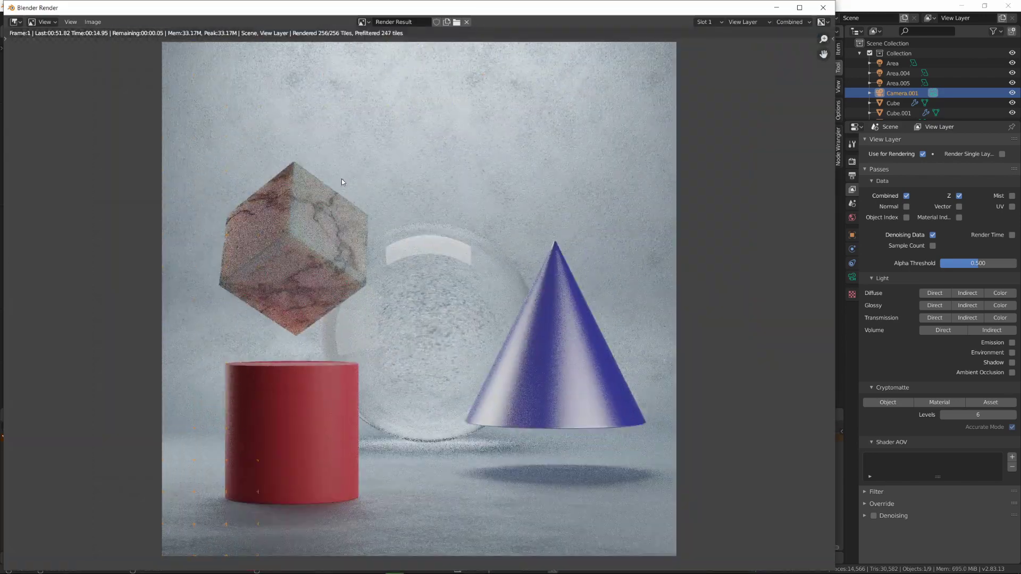
left_click(92, 22)
left_click(106, 102)
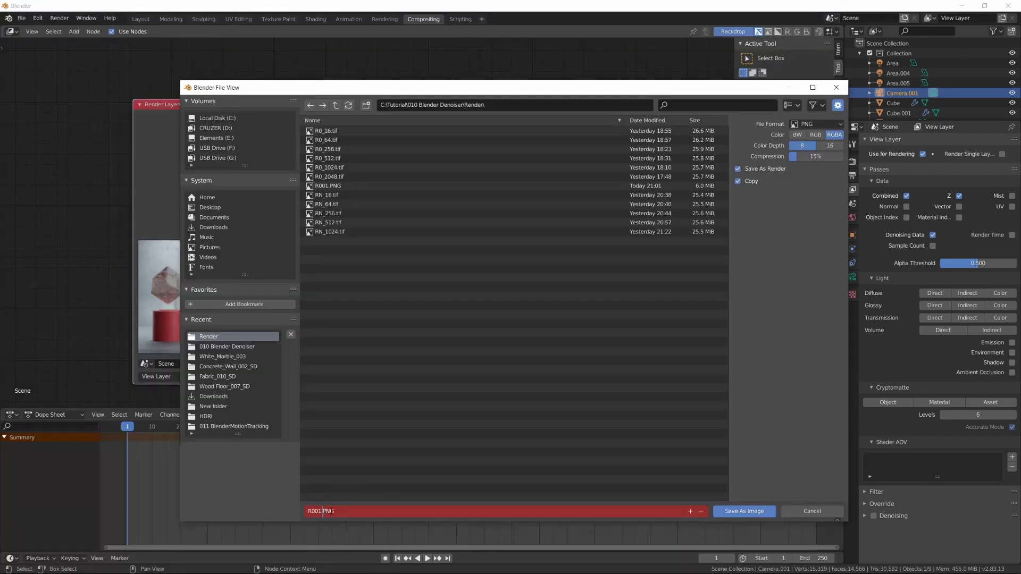